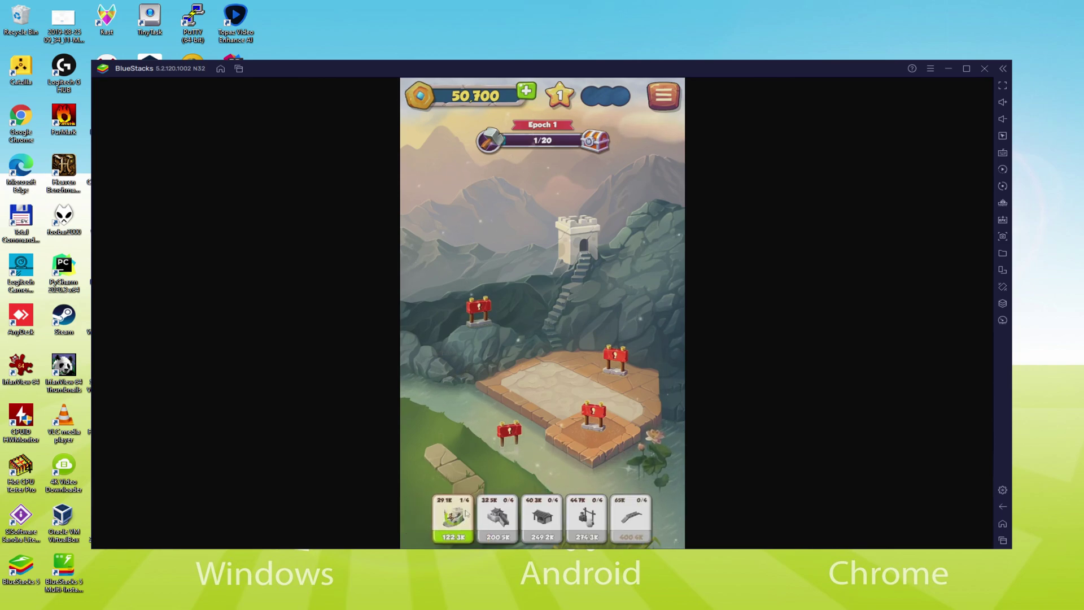
Buy the first building card, then spin the slot machine three times to reach 111,600 coins.
click(453, 514)
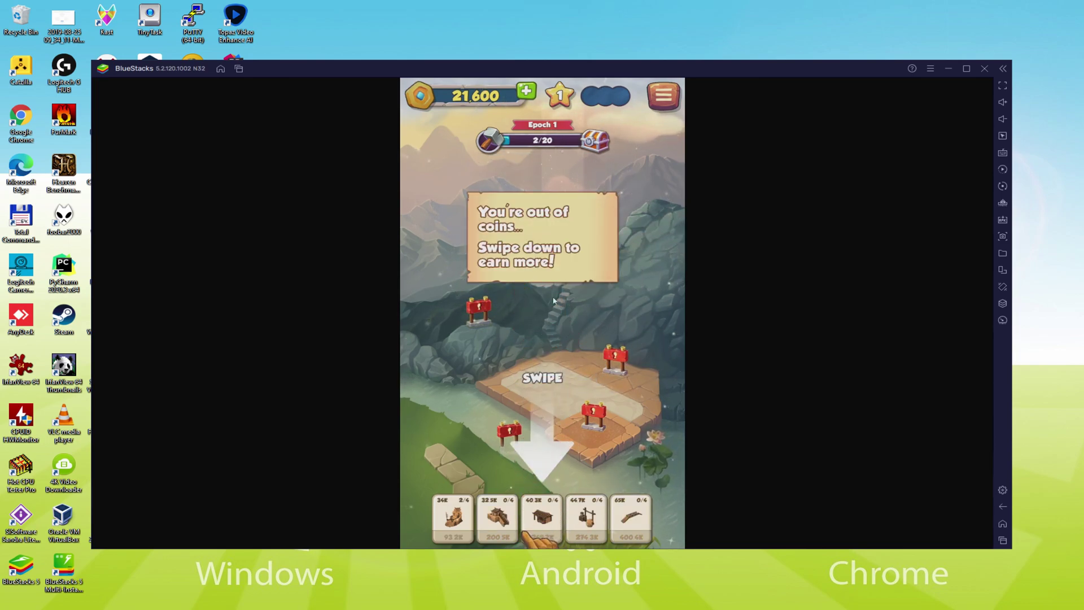
drag(538, 439, 538, 330)
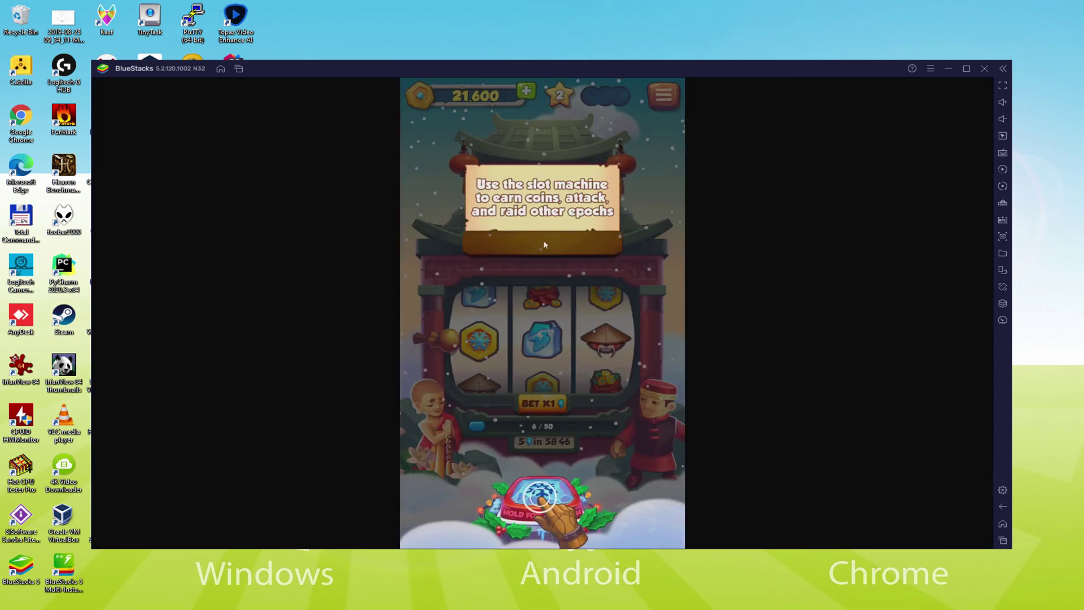
click(541, 497)
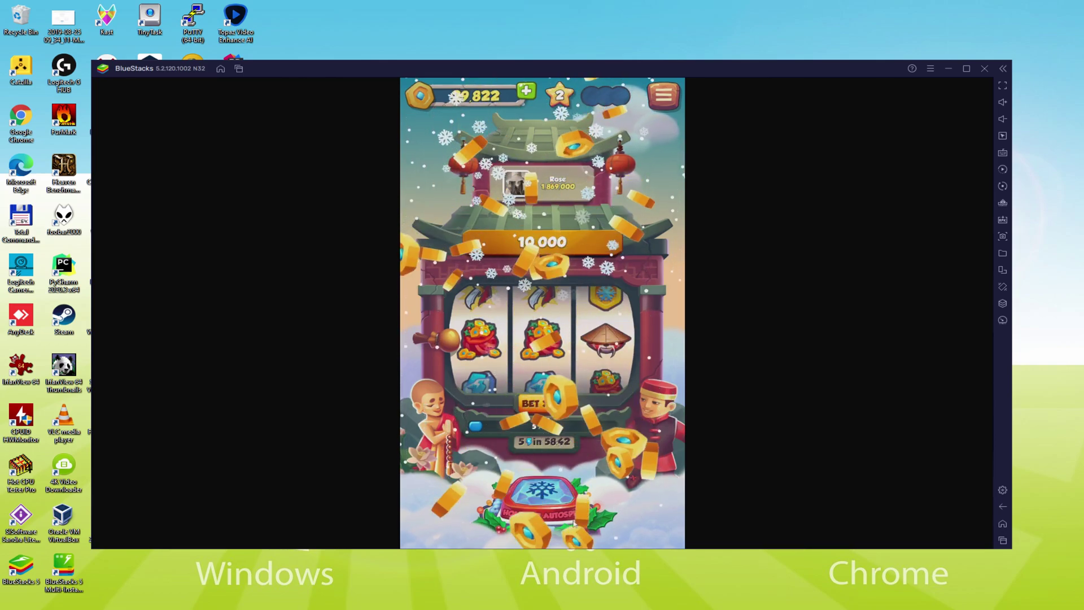
click(542, 497)
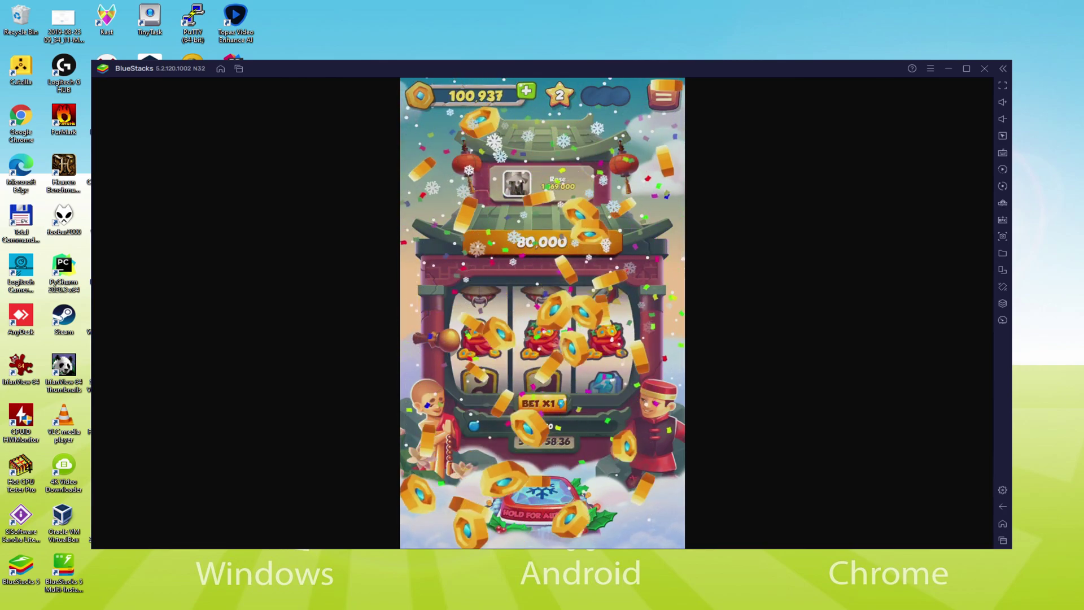
click(536, 511)
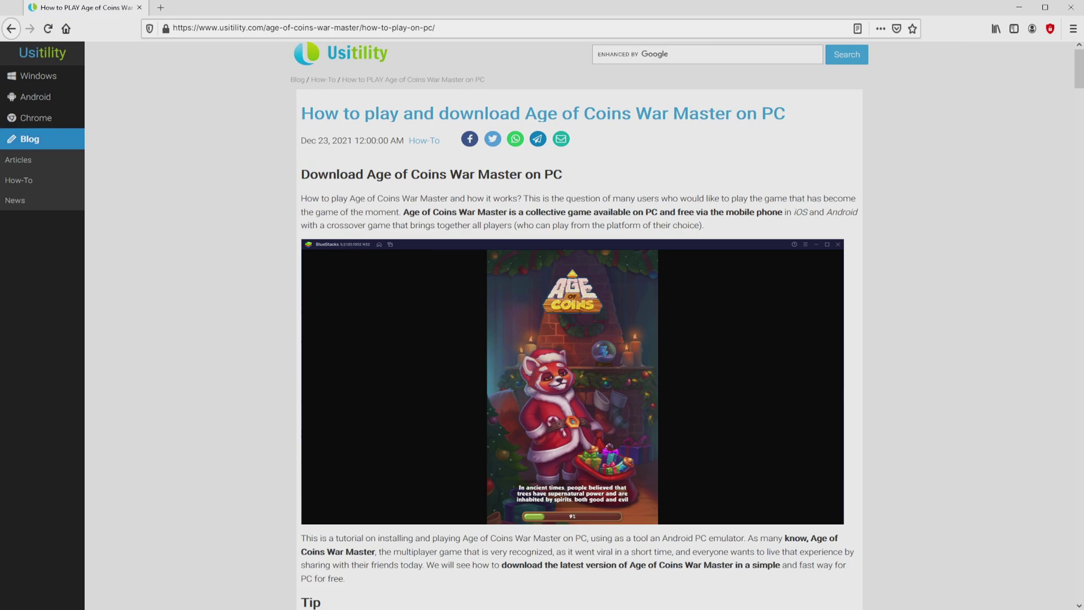
Scroll the Usitility article to the Tip section and follow the green Download Game on PC button.
scroll(579, 325, down, 5)
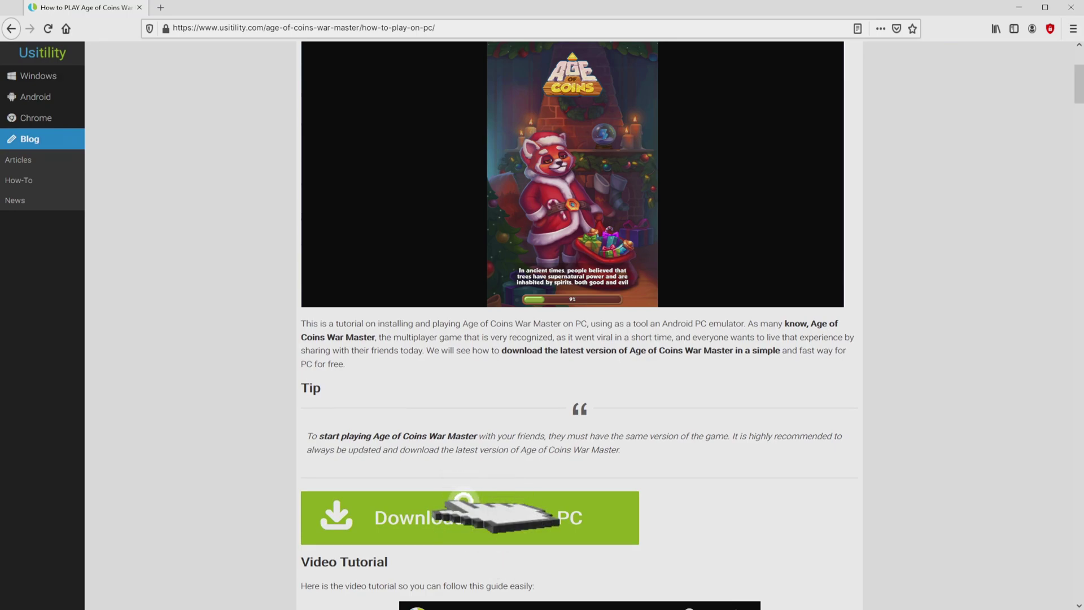
click(470, 517)
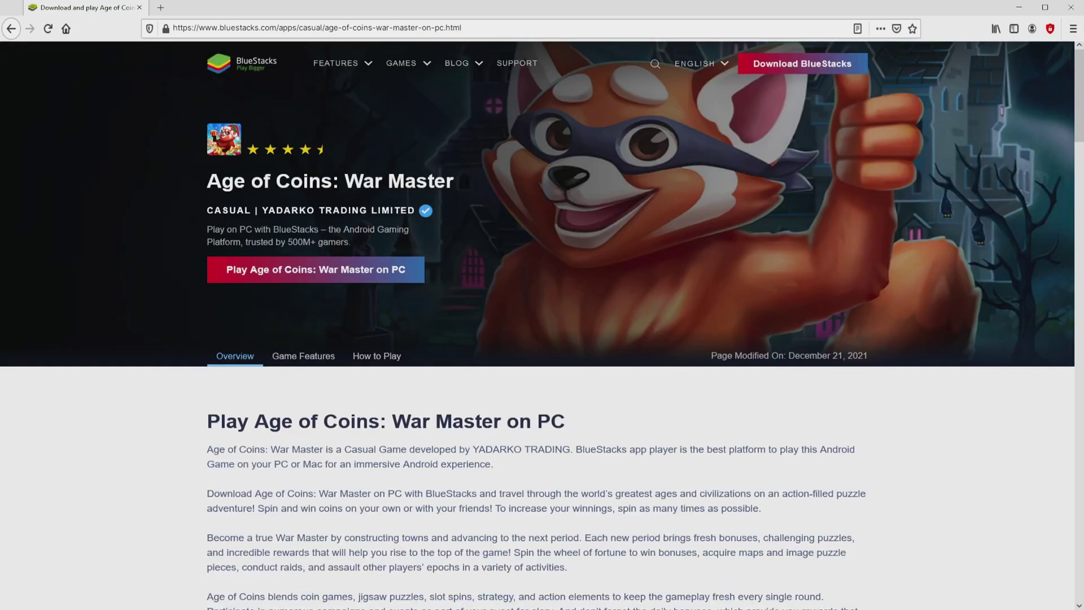
Scroll down the BlueStacks Age of Coins page, then return to its top banner.
scroll(536, 325, down, 20)
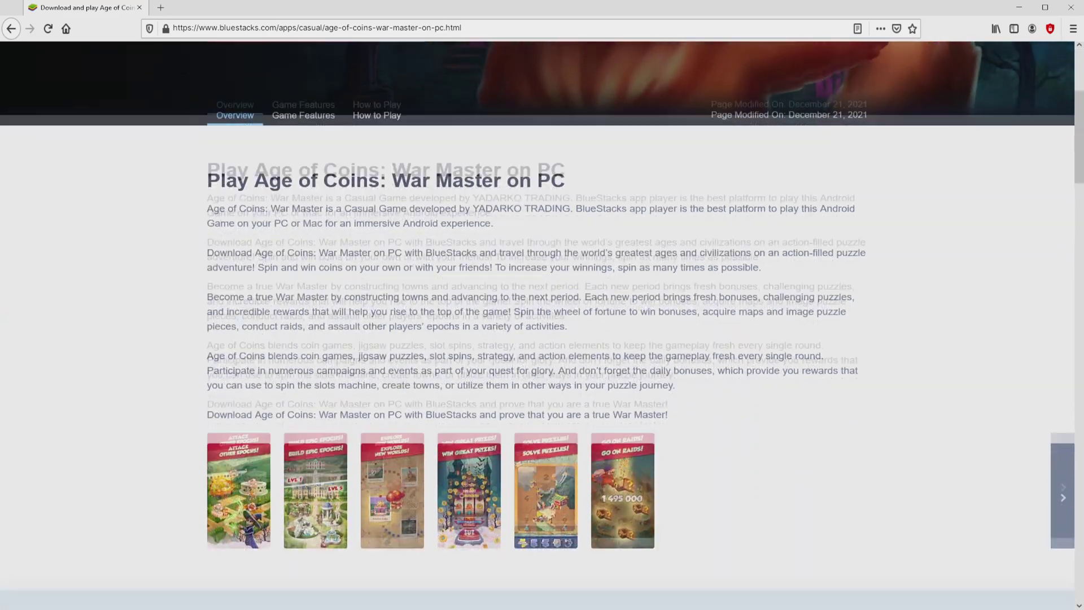
scroll(536, 325, down, 10)
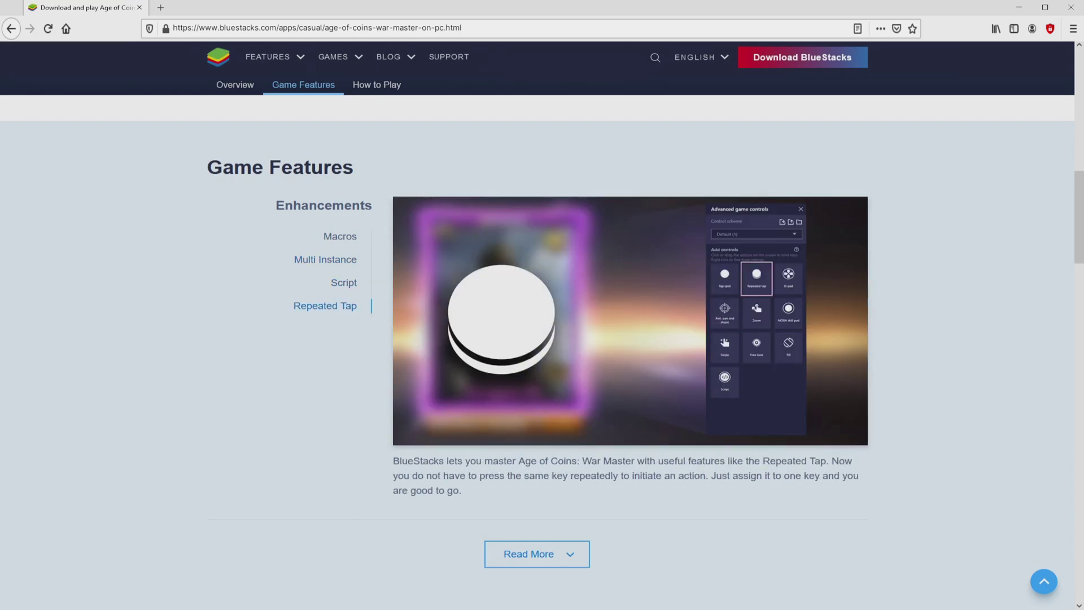
key(Home)
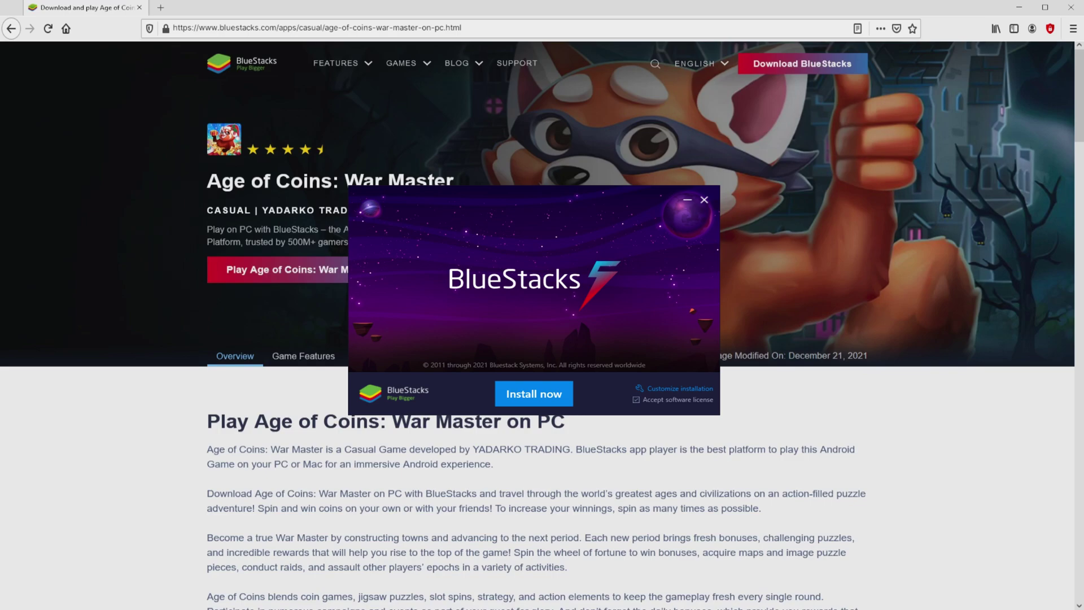
Minimize the browser and review the installer's data path, C:\ProgramData\BlueStacks_nxt, keeping it unchanged.
key(super+m)
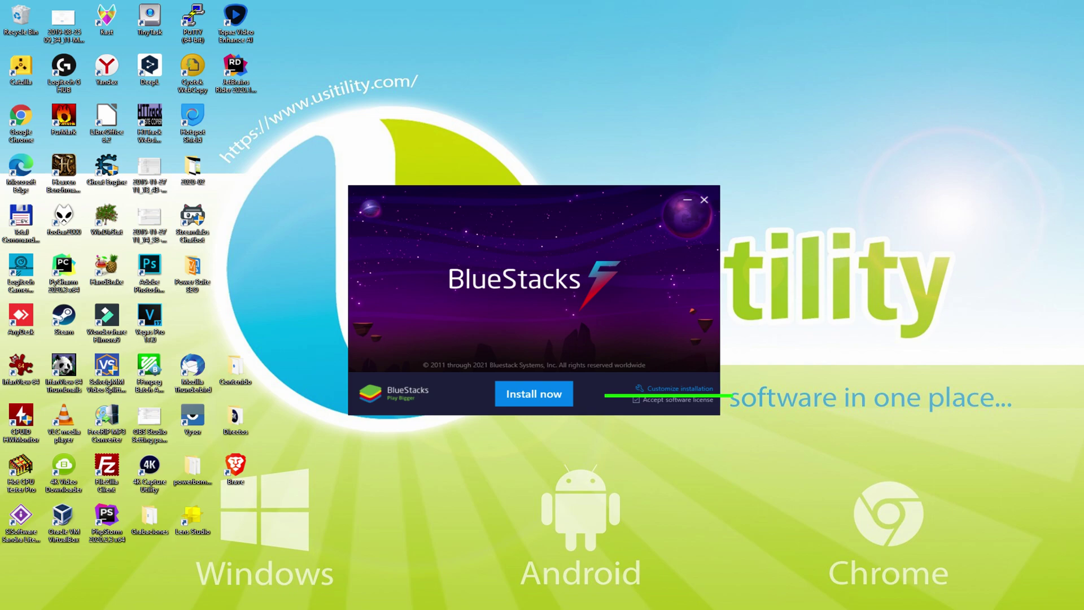
click(672, 388)
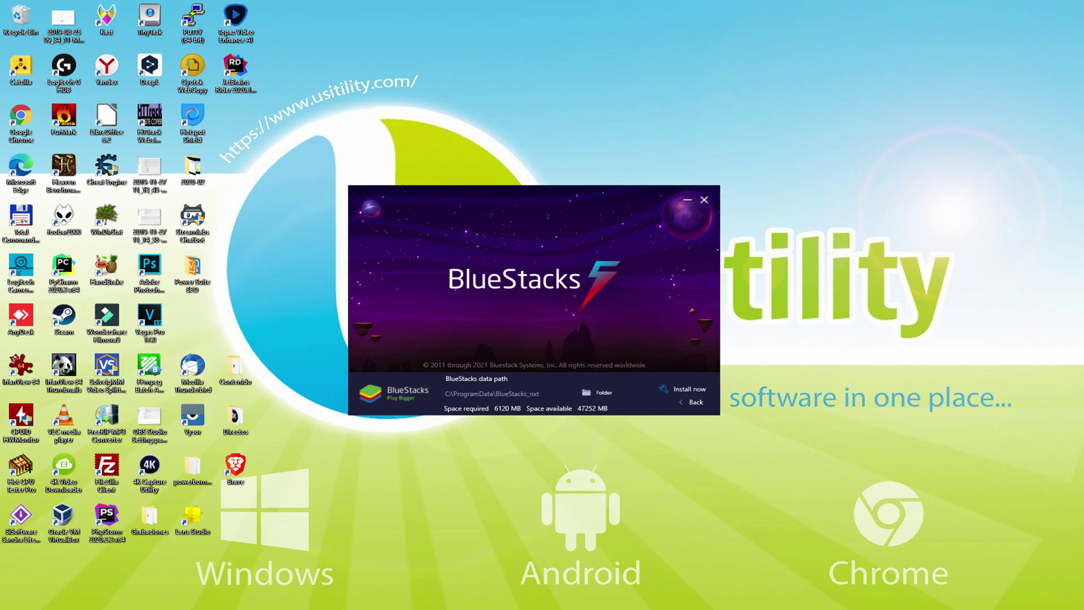
click(688, 402)
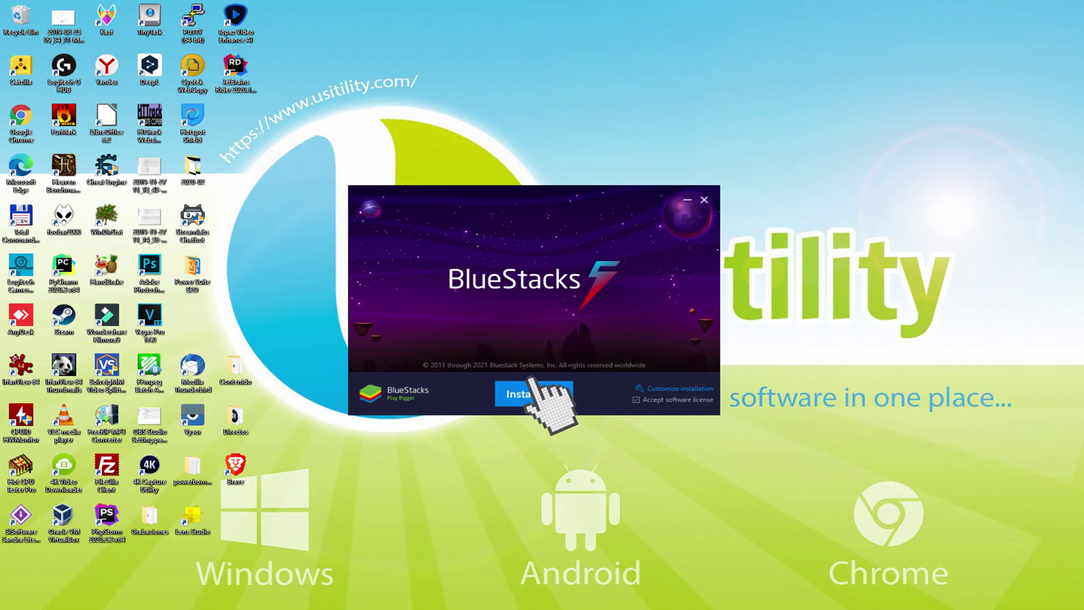
Install BlueStacks and, after Google sign-in, agree to the Google terms of service.
click(533, 392)
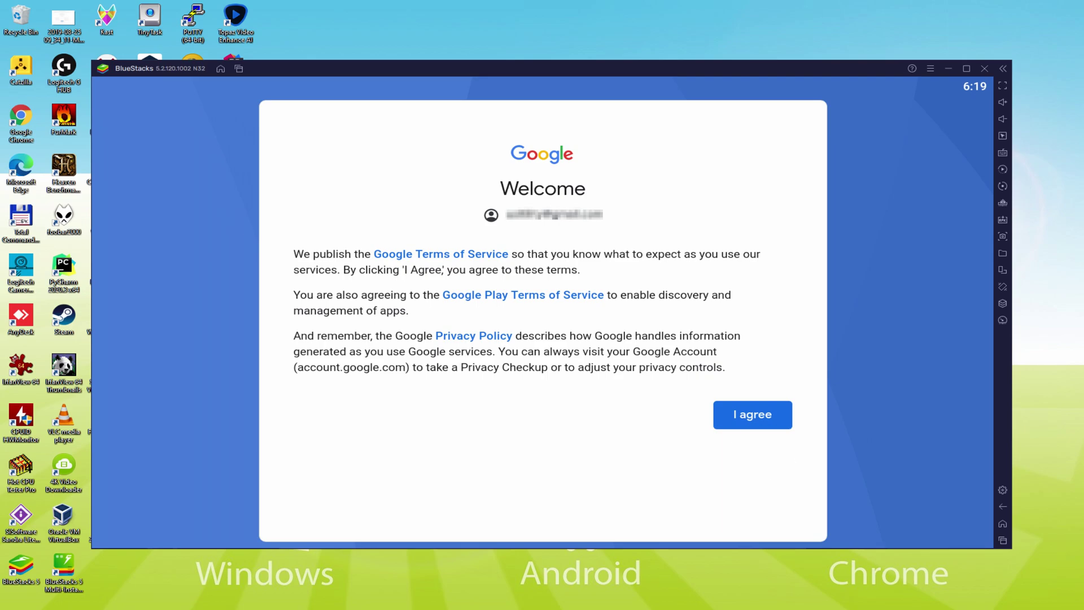
click(753, 415)
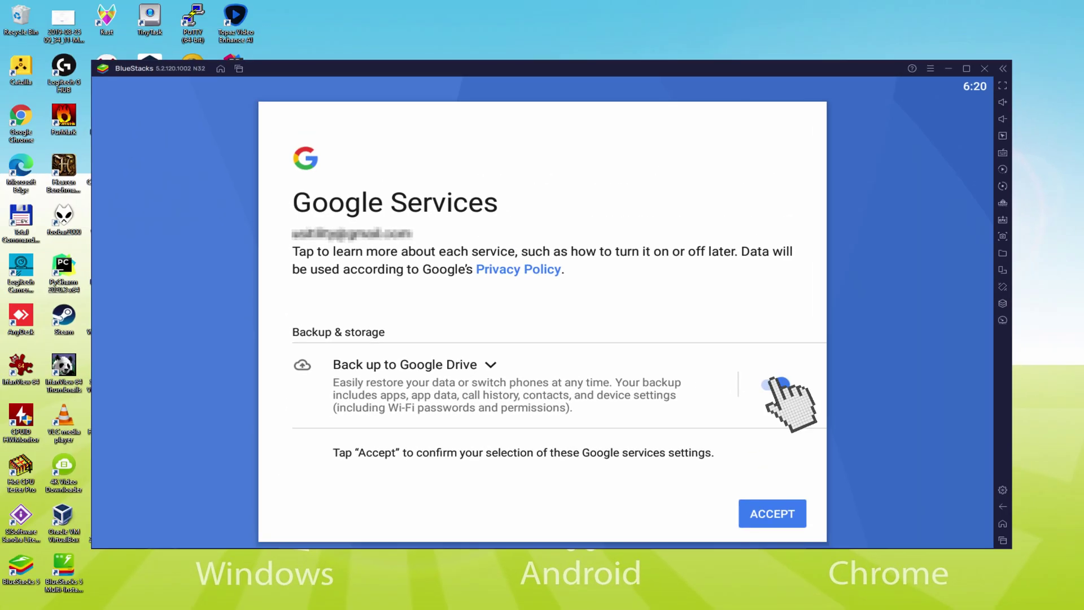
Turn off Back up to Google Drive and accept the Google services settings.
click(773, 384)
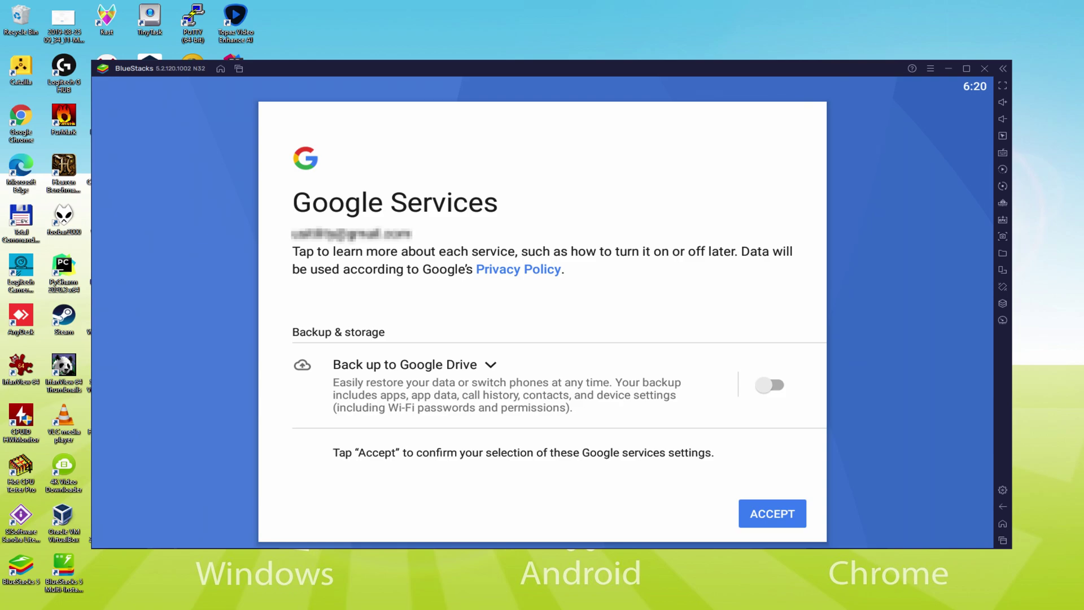
click(773, 511)
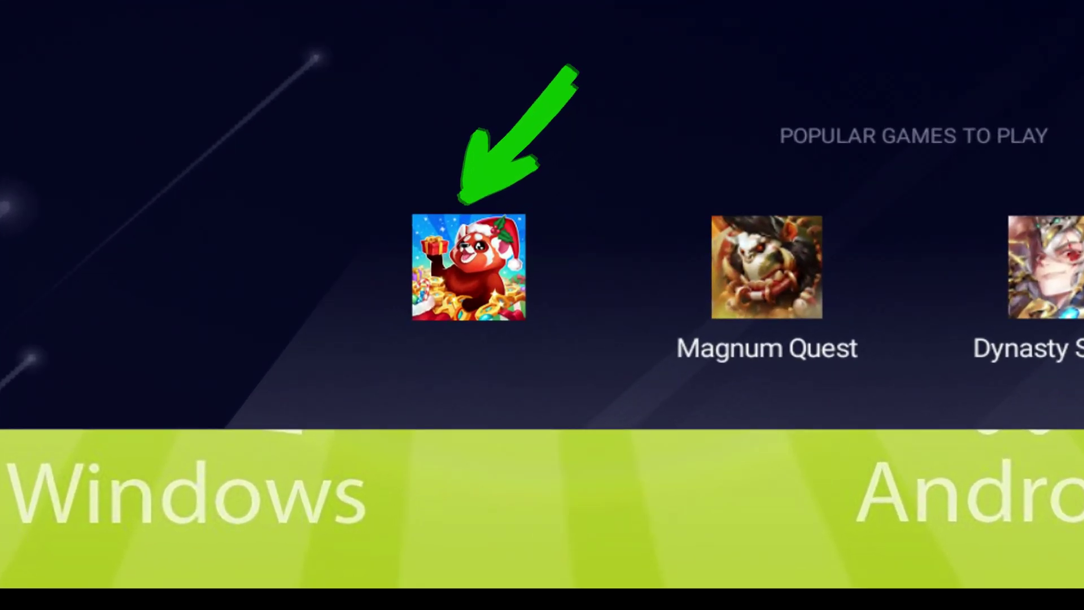
Install Age of Coins: War Master from its Play Store page and return to the home screen.
click(372, 485)
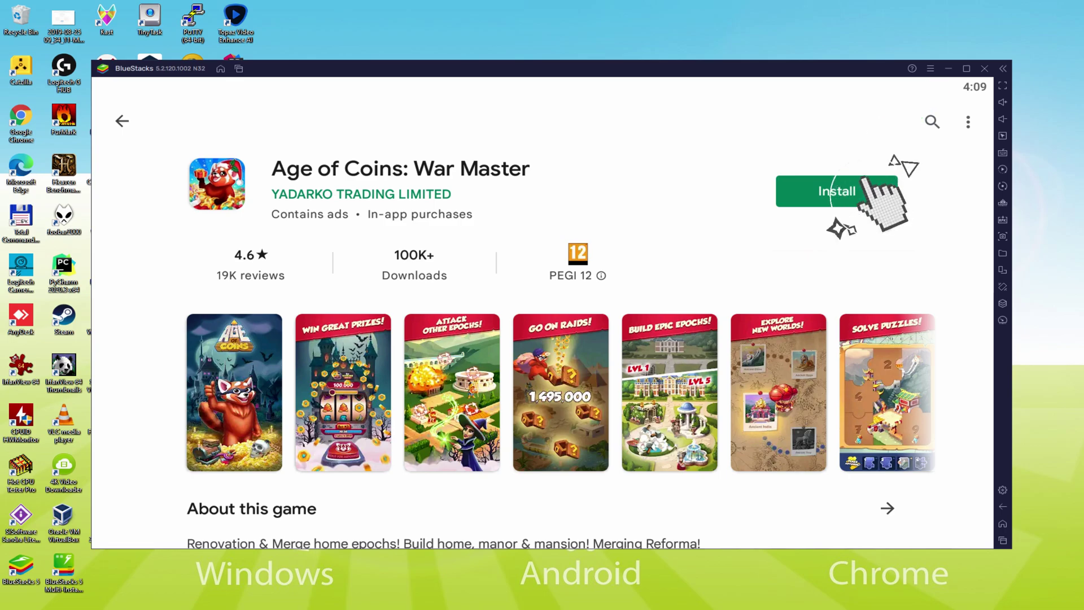
click(837, 191)
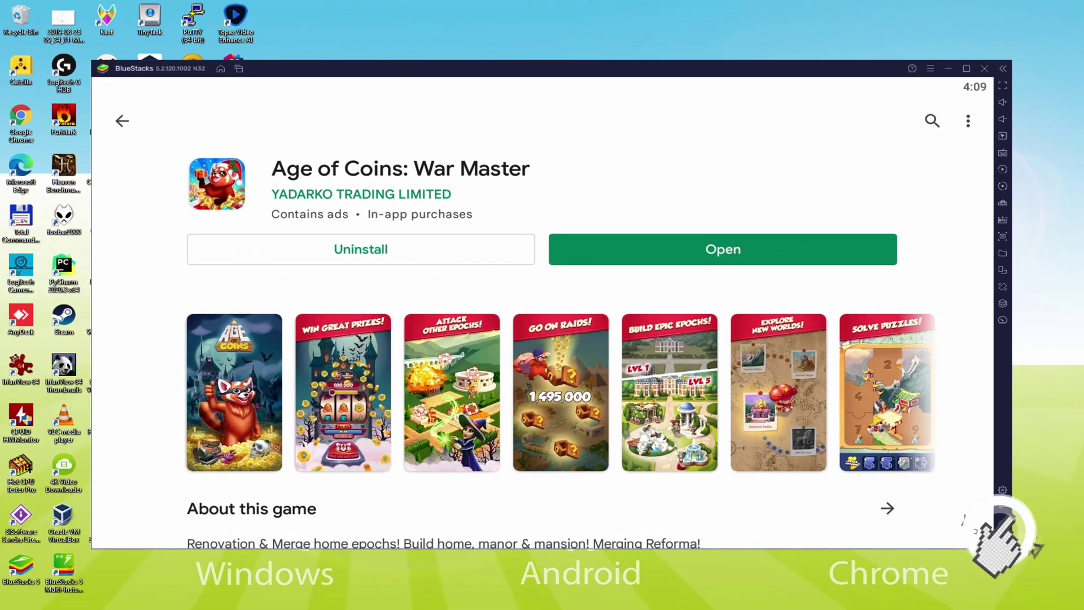
click(925, 378)
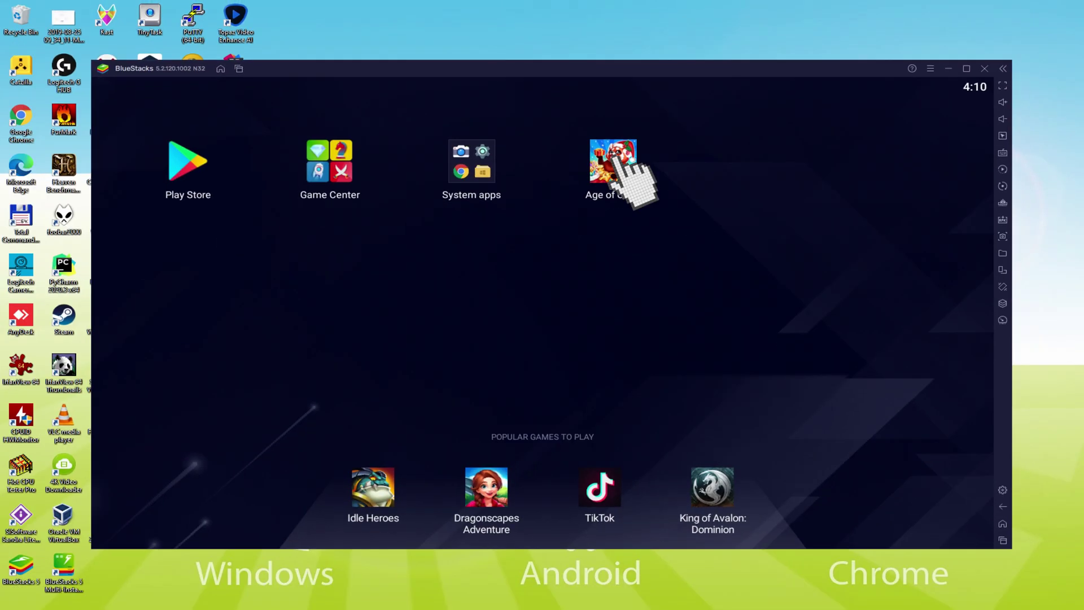
Launch Age of Coins, dismiss the attack and shield tips, and spin once to win a shield.
click(274, 376)
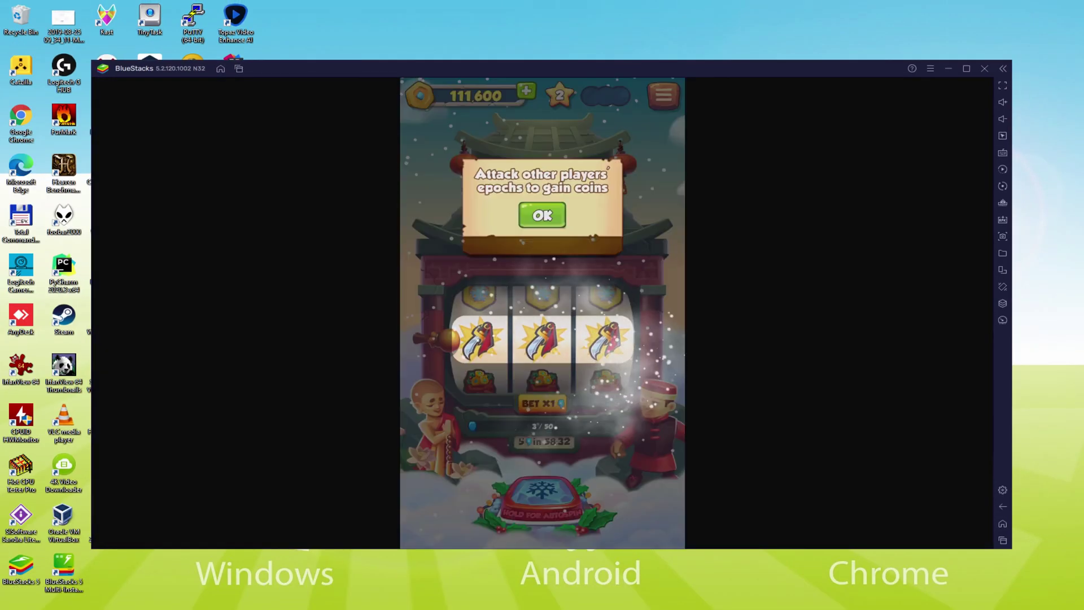
click(541, 220)
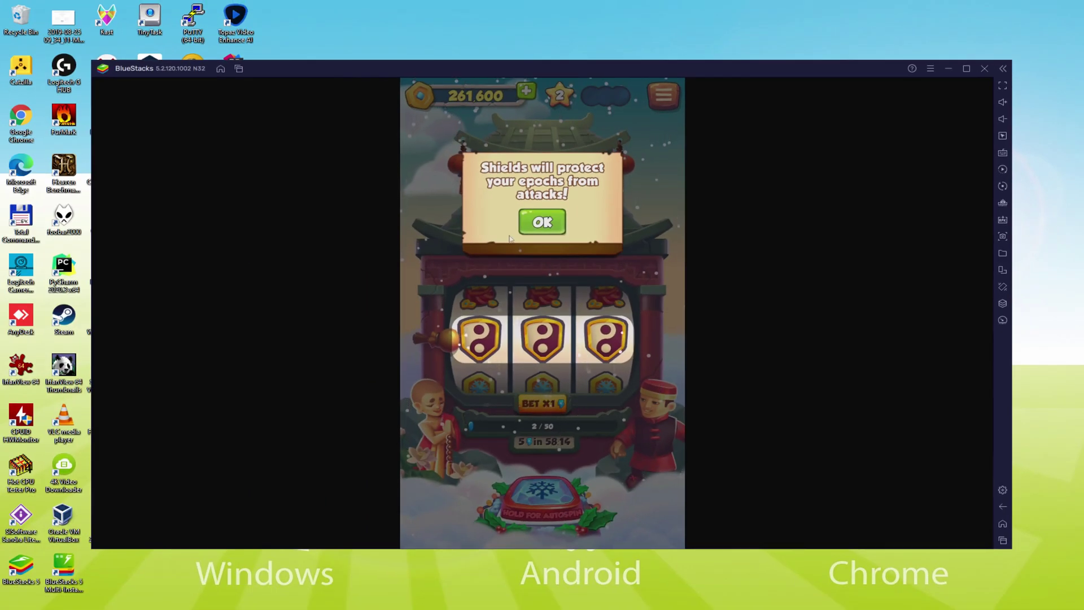
click(545, 227)
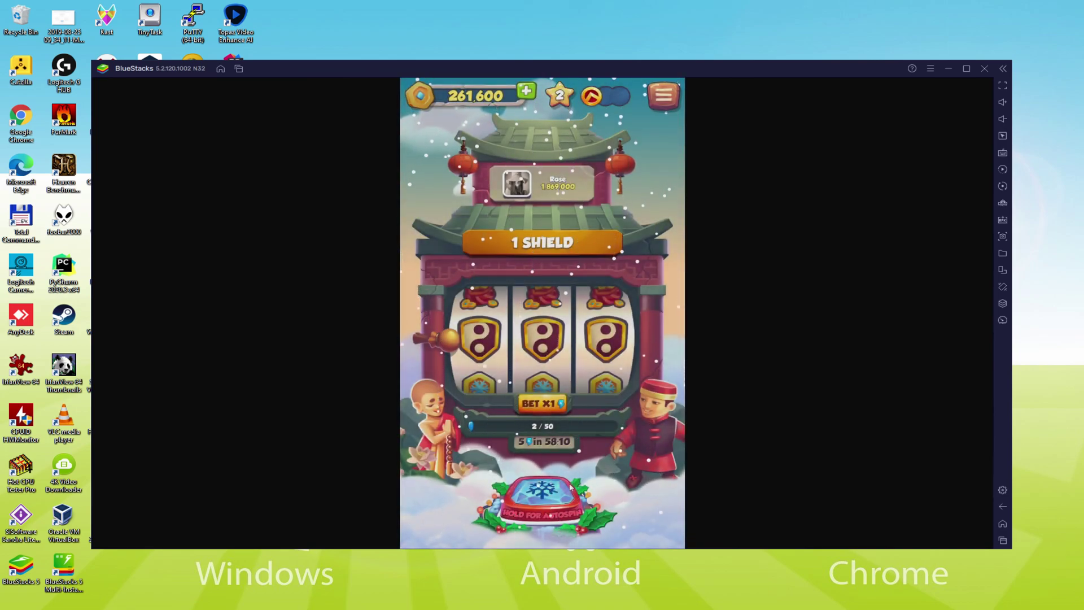
click(544, 490)
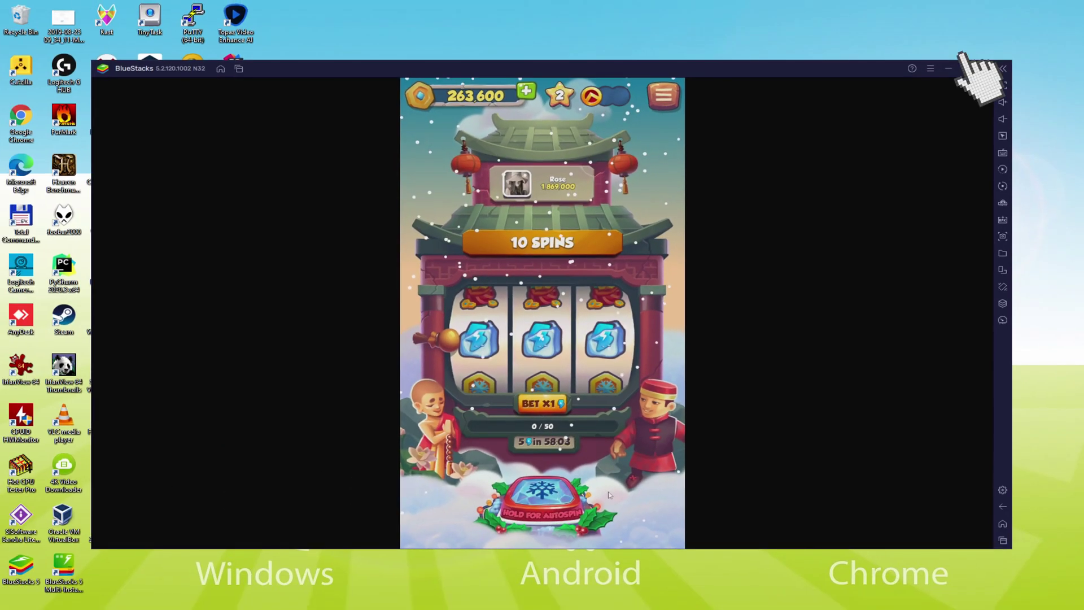
Spin the reels twice more, maximizing then restoring the emulator window, until a village raid starts.
key(super+Up)
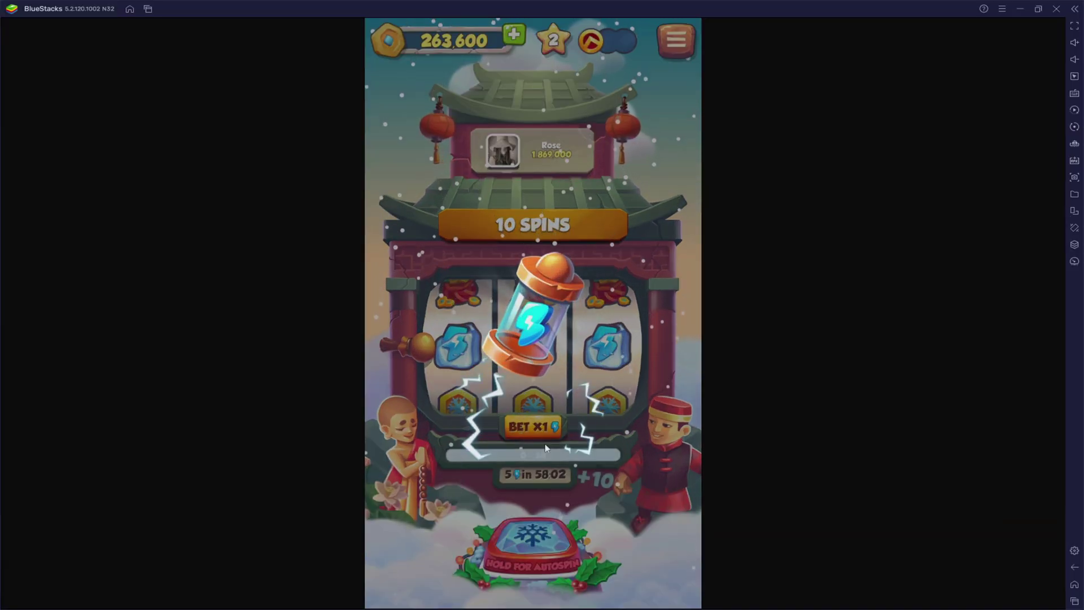
click(557, 522)
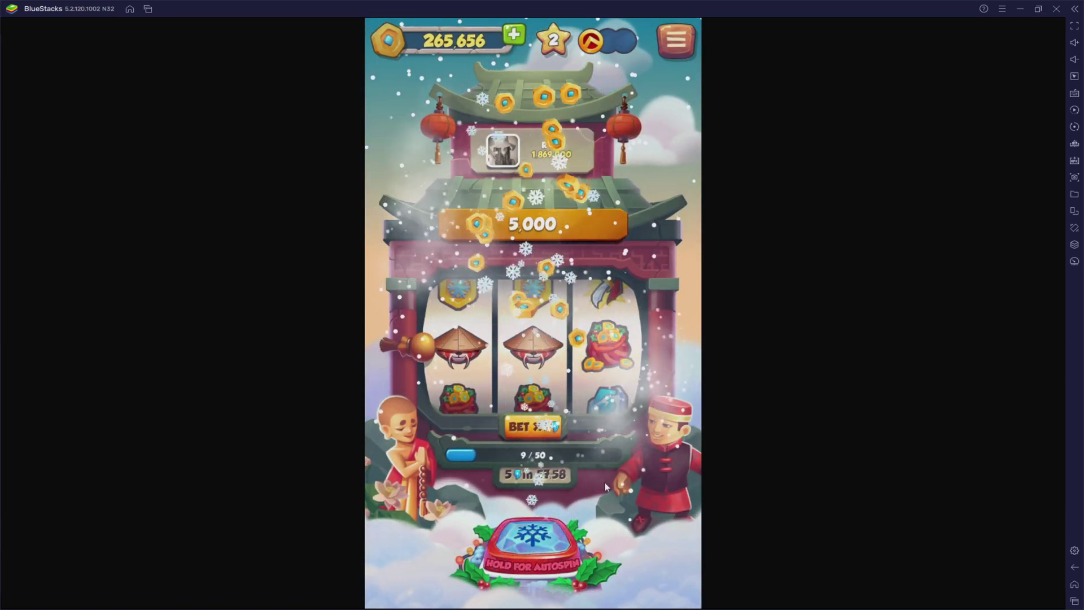
key(super+Down)
click(540, 494)
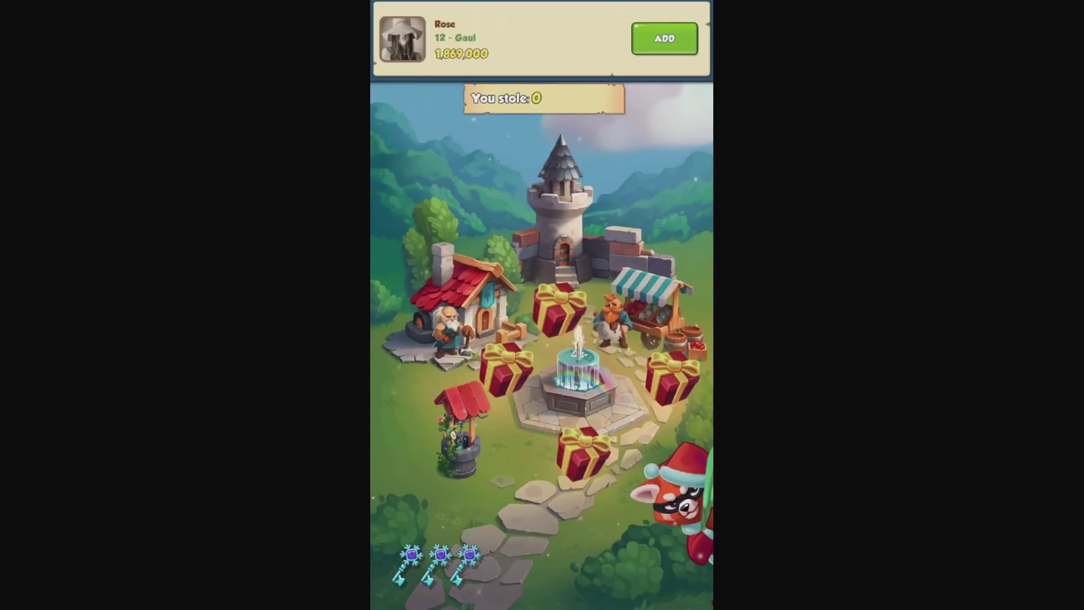
Dig up the top and left gift boxes in the raided village for coins.
click(556, 310)
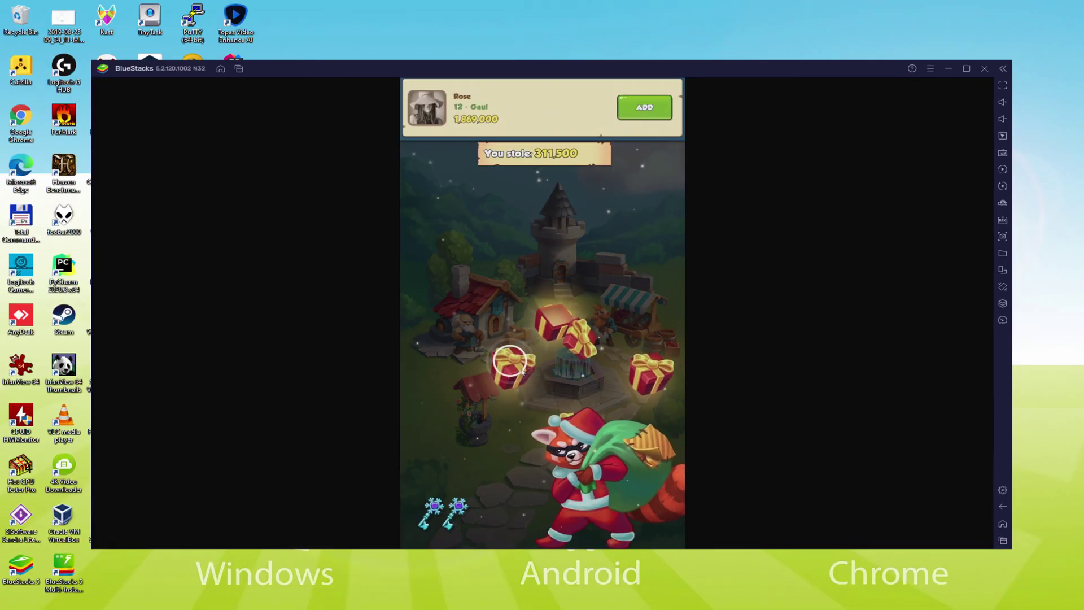
click(511, 370)
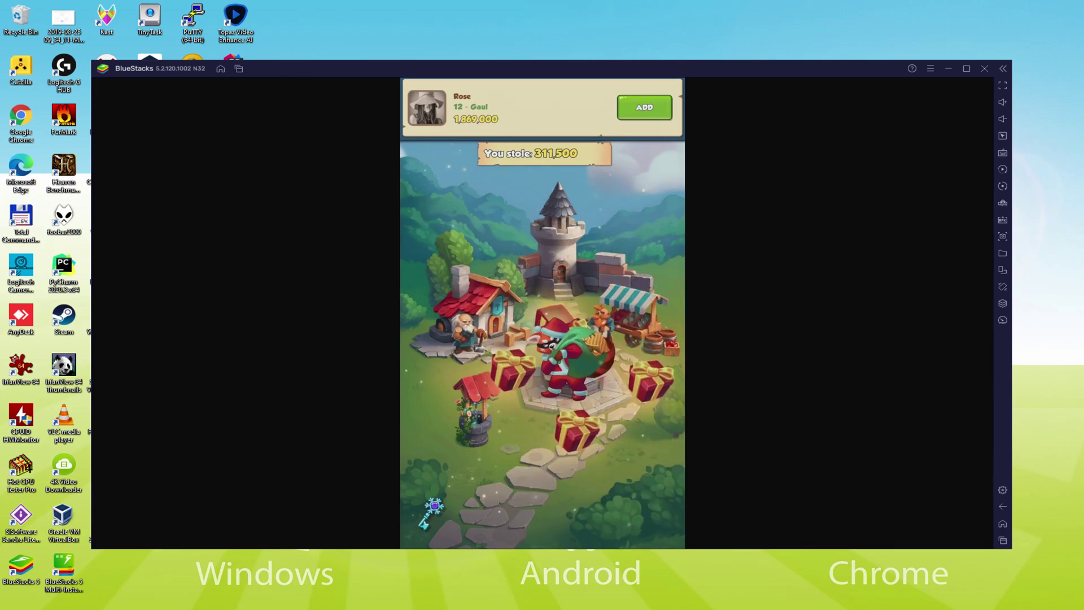